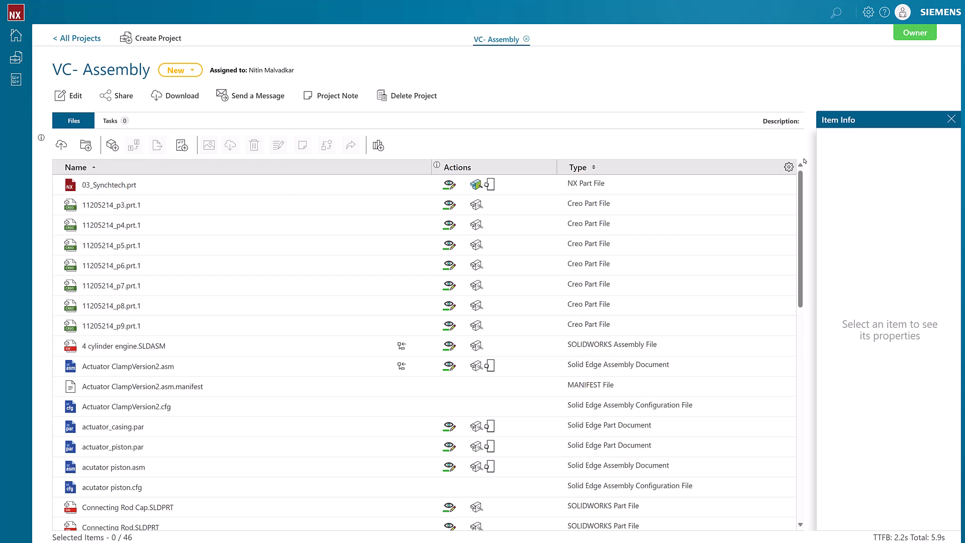
# Upload the file Bracket.SLDPRT from the VC Assembly folder into the VC- Assembly project
pyautogui.moveTo(799, 185); pyautogui.dragTo(820, 131)
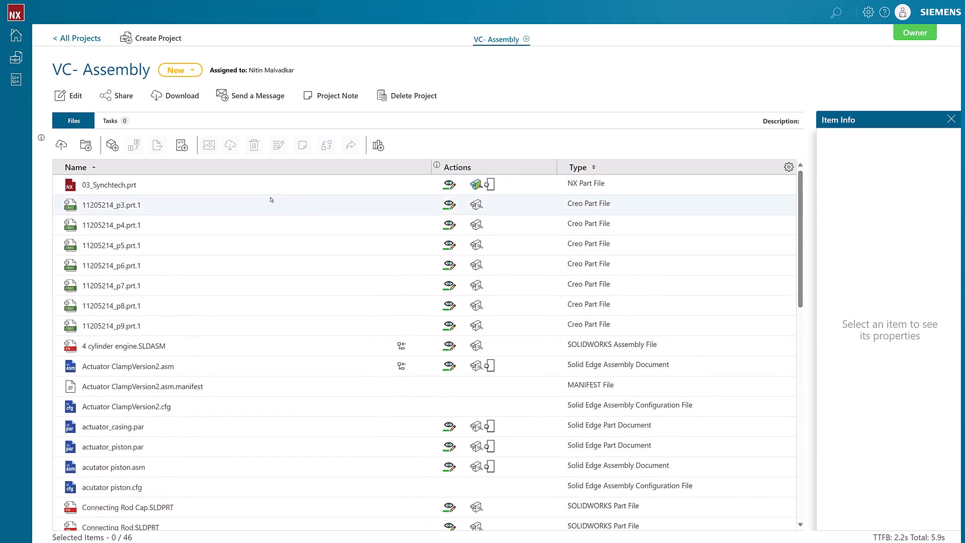
pyautogui.click(61, 145)
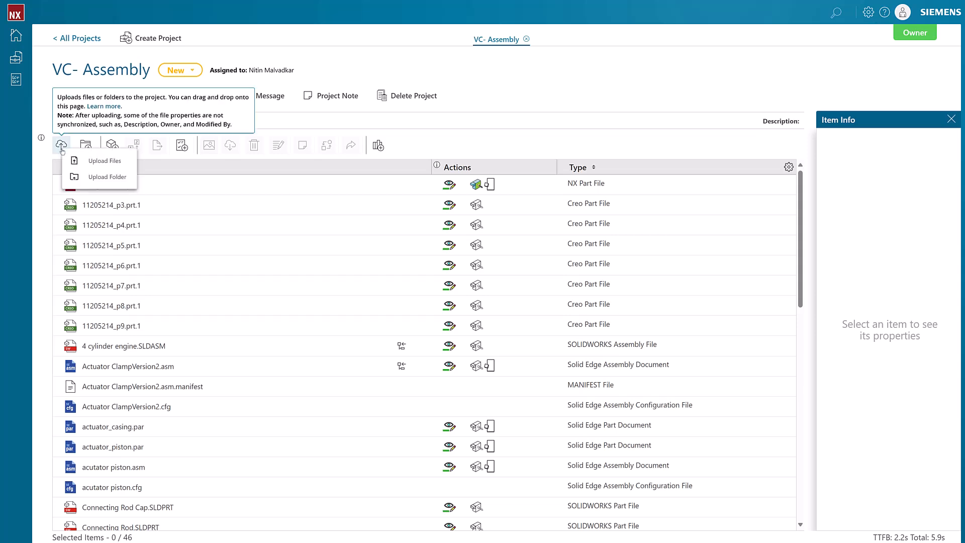
pyautogui.click(101, 160)
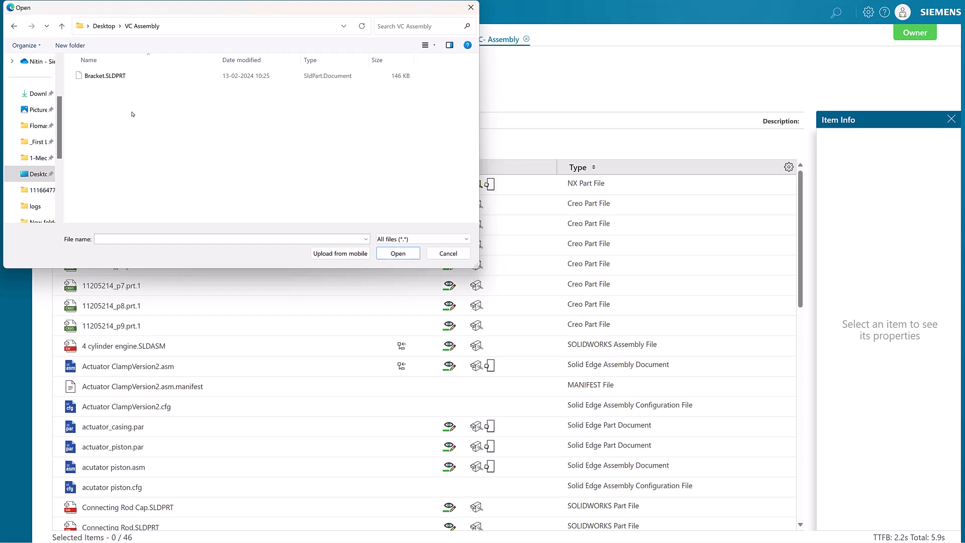
pyautogui.click(105, 75)
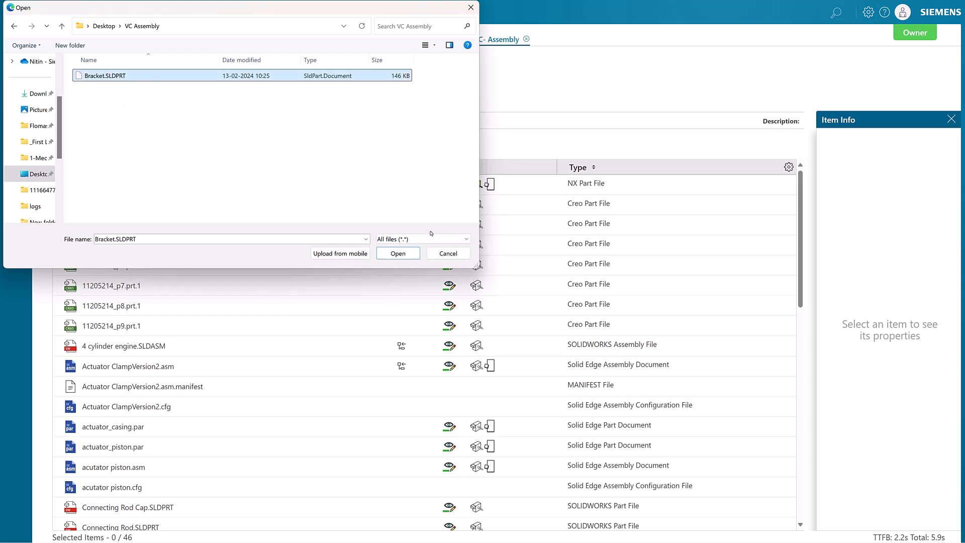
pyautogui.click(398, 253)
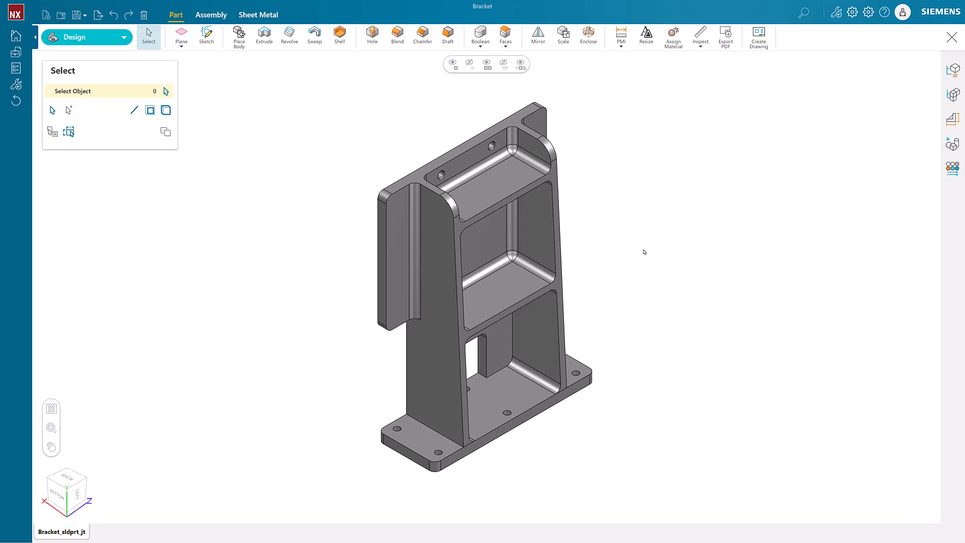
# Rotate the bracket's sloped front face by -4.5° about its lower edge at the base plate
pyautogui.click(464, 340)
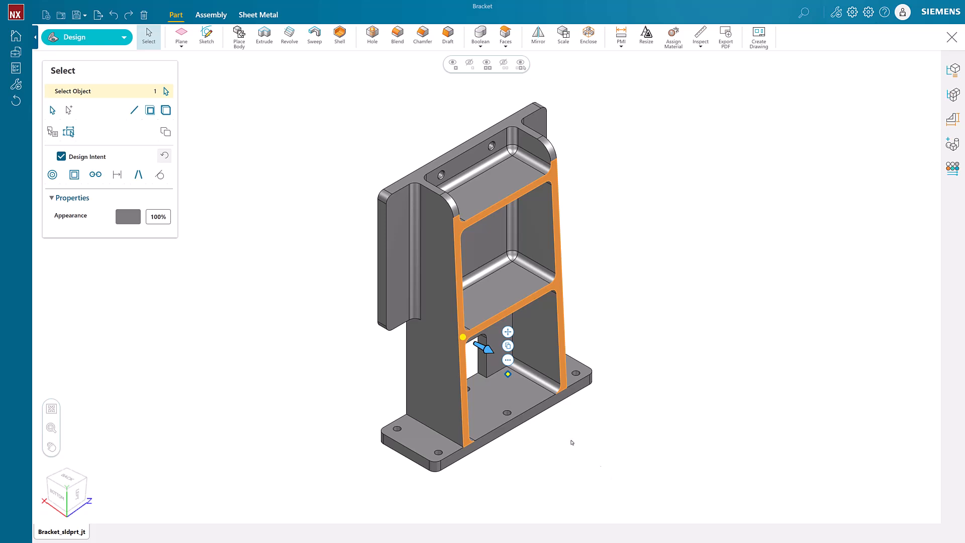
pyautogui.moveTo(464, 337); pyautogui.dragTo(465, 449)
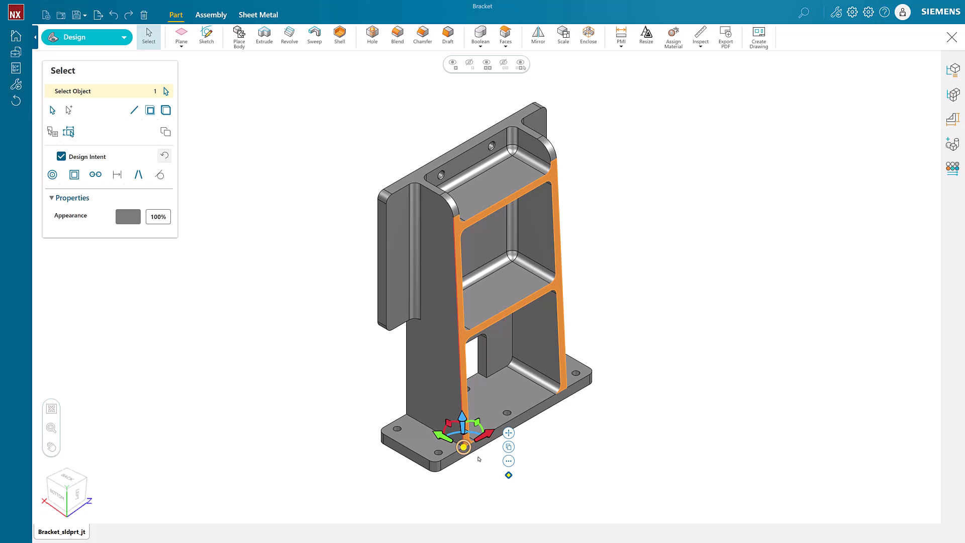
pyautogui.click(64, 496)
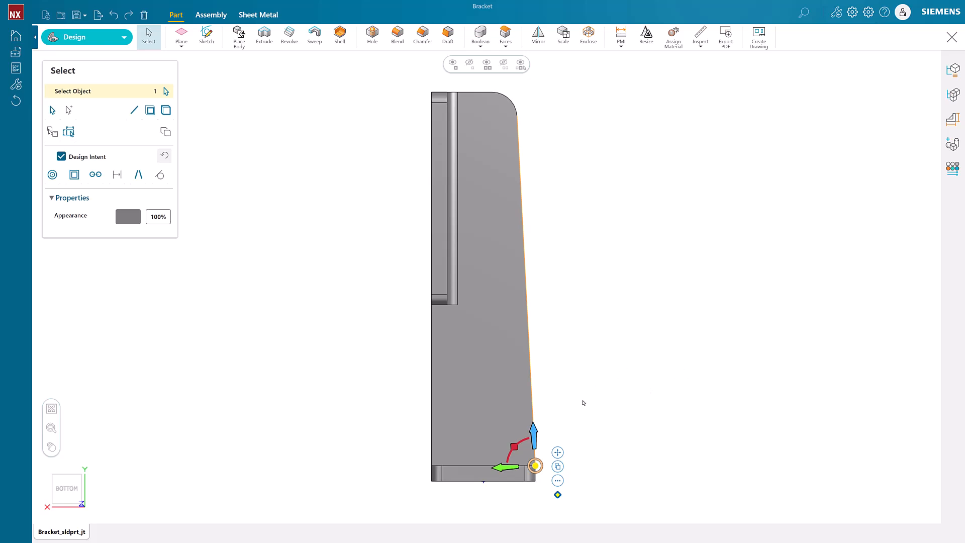
pyautogui.click(524, 441)
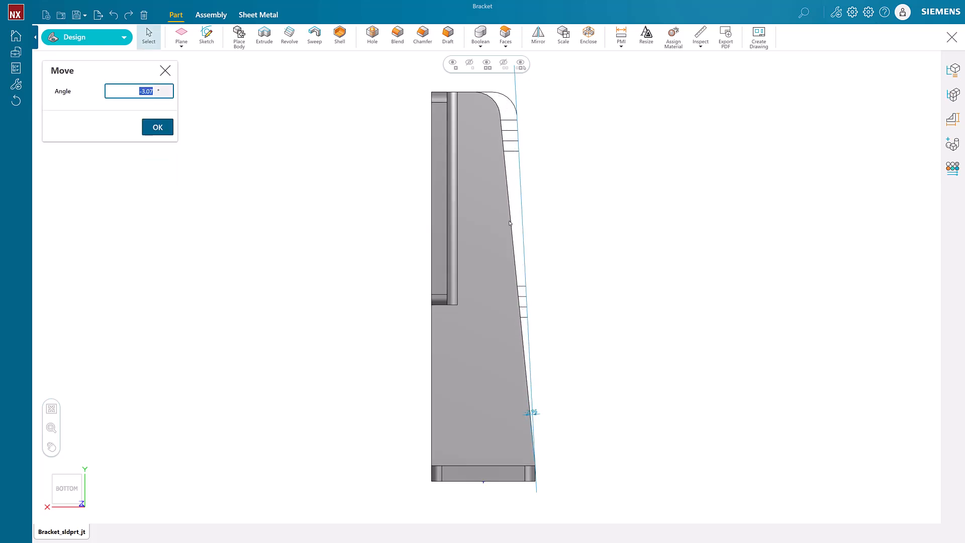
pyautogui.press('BackSpace')
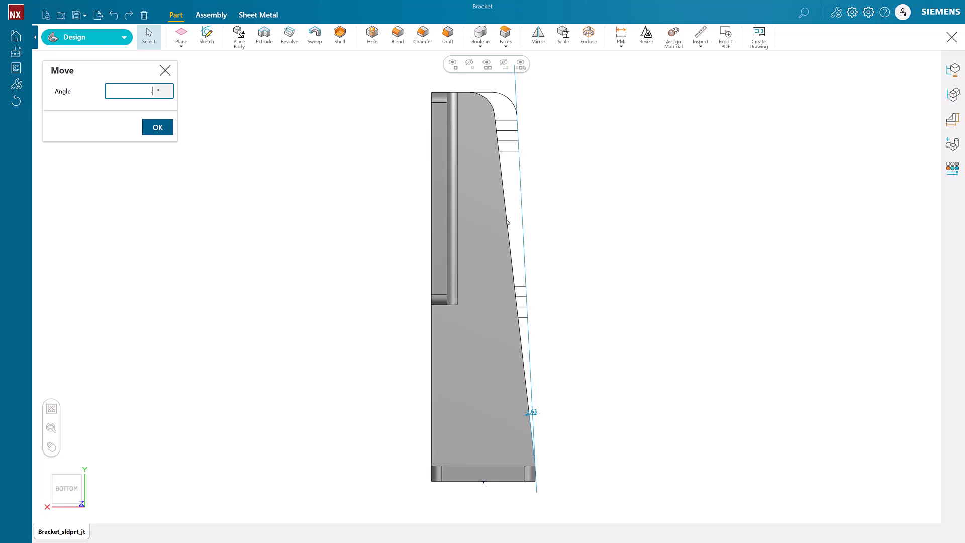
pyautogui.write('-4.5')
pyautogui.press('Return')
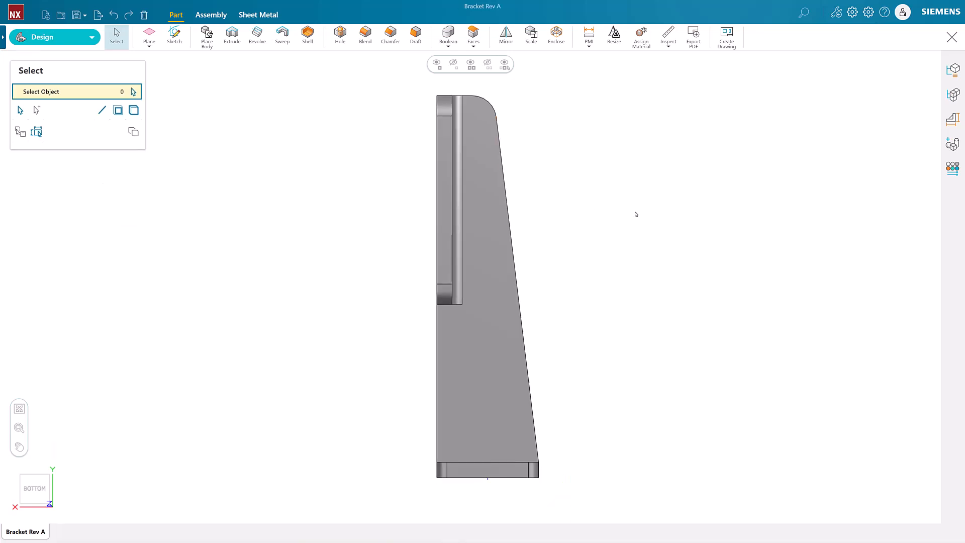
# Move the lower edge face of the back plate's side wing 20 mm downward with Design Intent enabled
pyautogui.moveTo(536, 230)
pyautogui.mouseDown(button='middle')
pyautogui.moveTo(593, 231)
pyautogui.moveTo(621, 215)
pyautogui.mouseUp(button='middle')
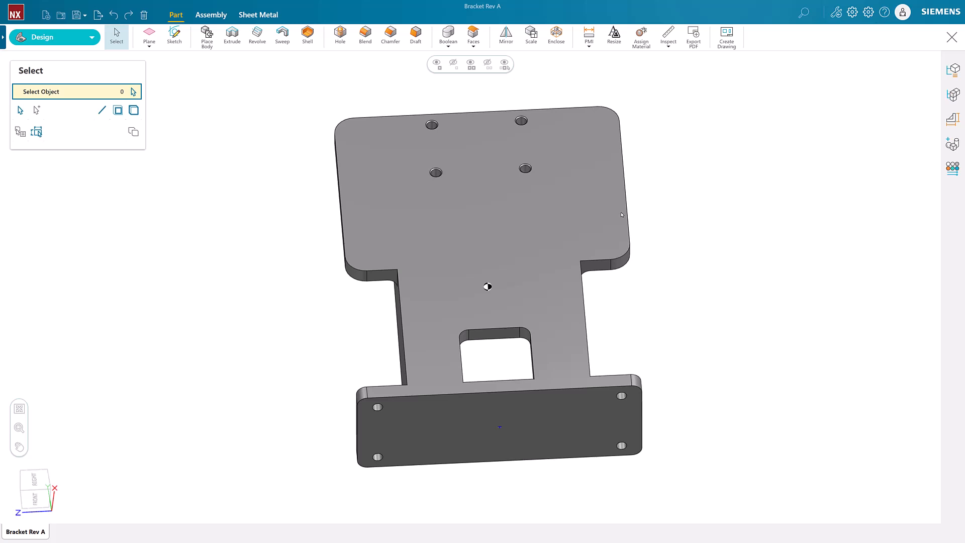
pyautogui.click(381, 275)
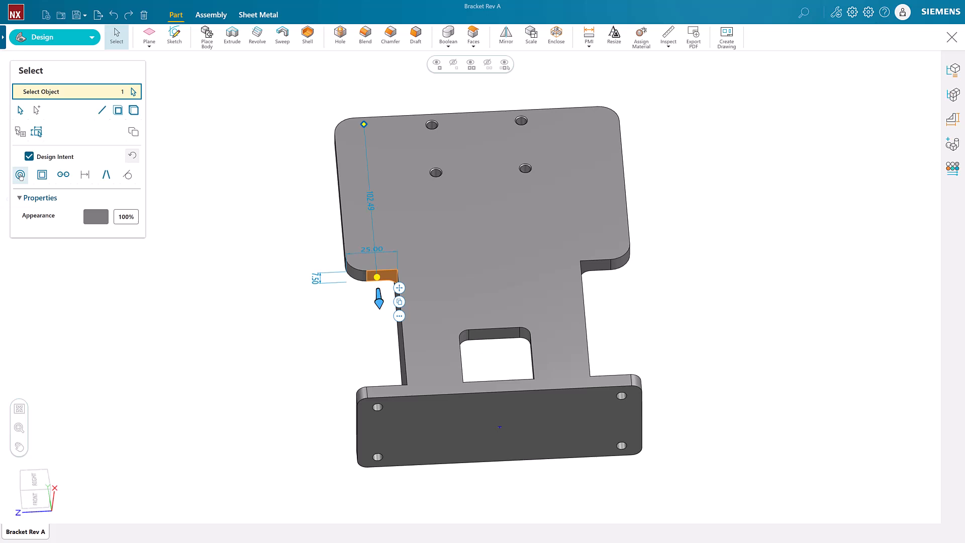
pyautogui.click(29, 157)
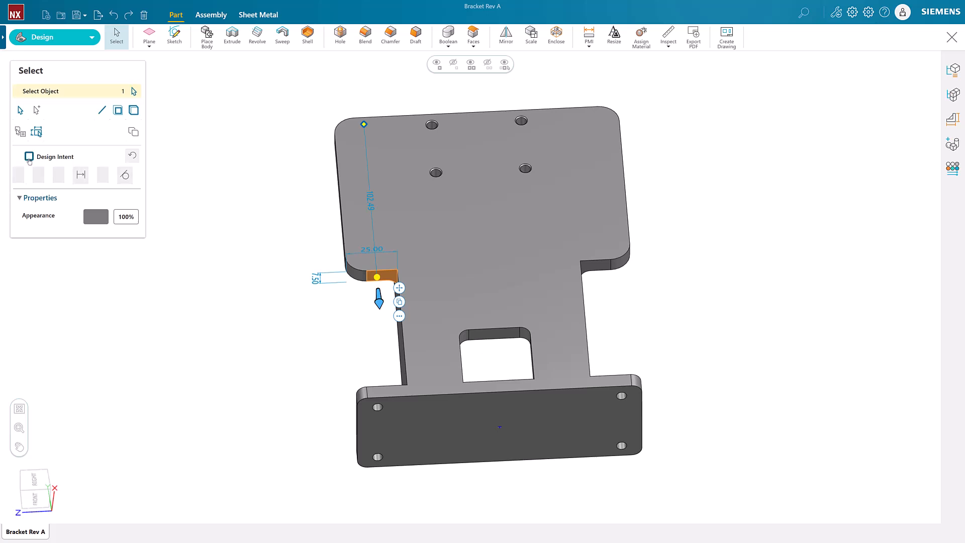
pyautogui.click(28, 156)
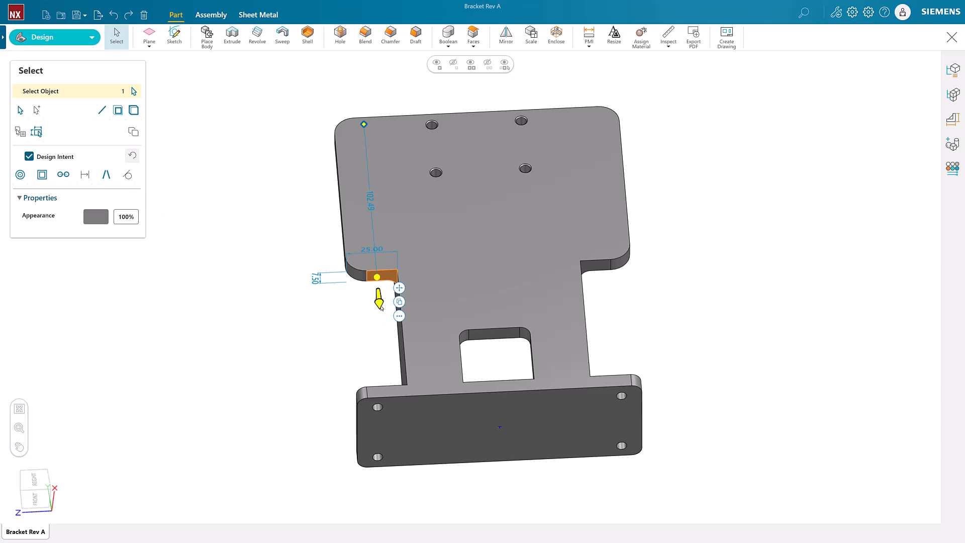
pyautogui.moveTo(380, 306); pyautogui.dragTo(381, 310)
pyautogui.moveTo(380, 307); pyautogui.dragTo(382, 316)
pyautogui.write('20.0')
pyautogui.press('Return')
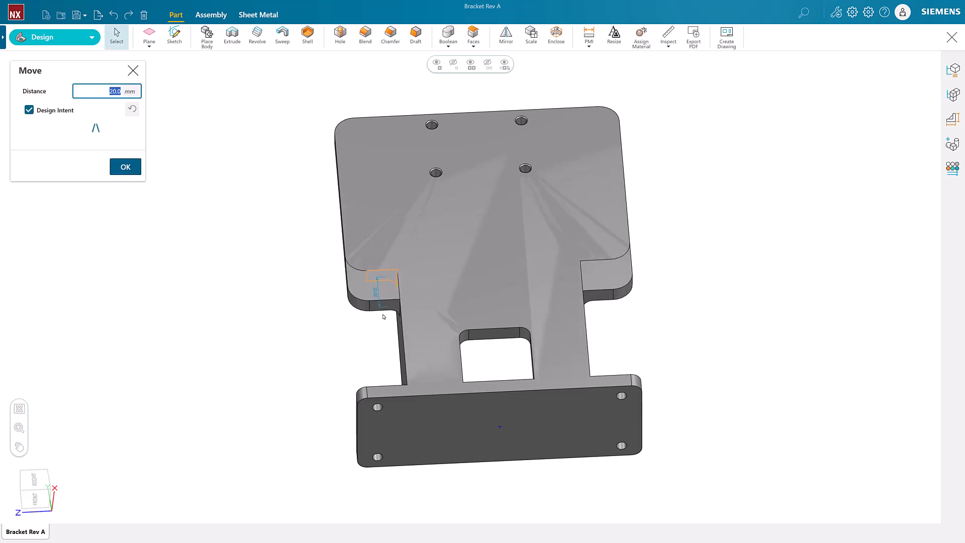
pyautogui.middleClick(334, 304)
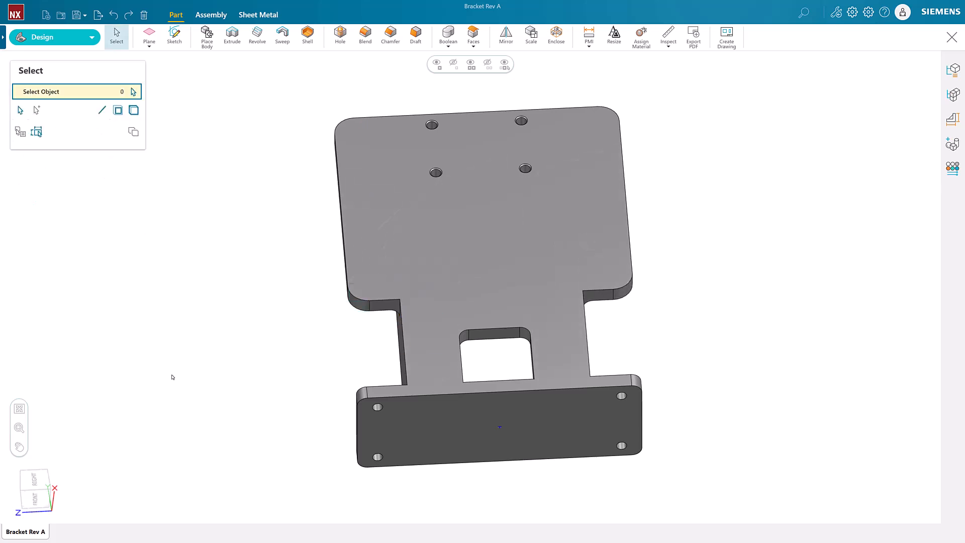
# Move the two lower mounting holes of the back plate together by -20 mm vertically, toward the base
pyautogui.click(39, 477)
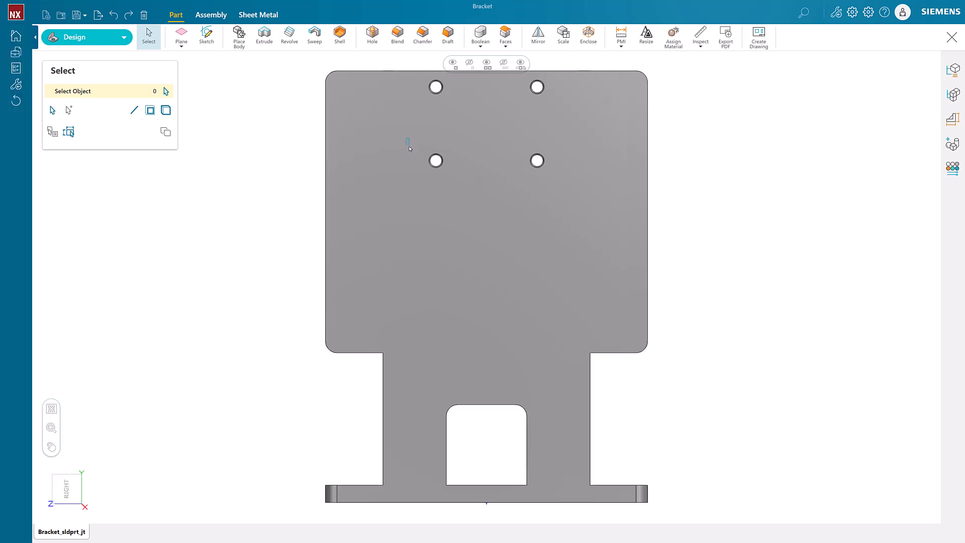
pyautogui.moveTo(410, 148); pyautogui.dragTo(560, 186)
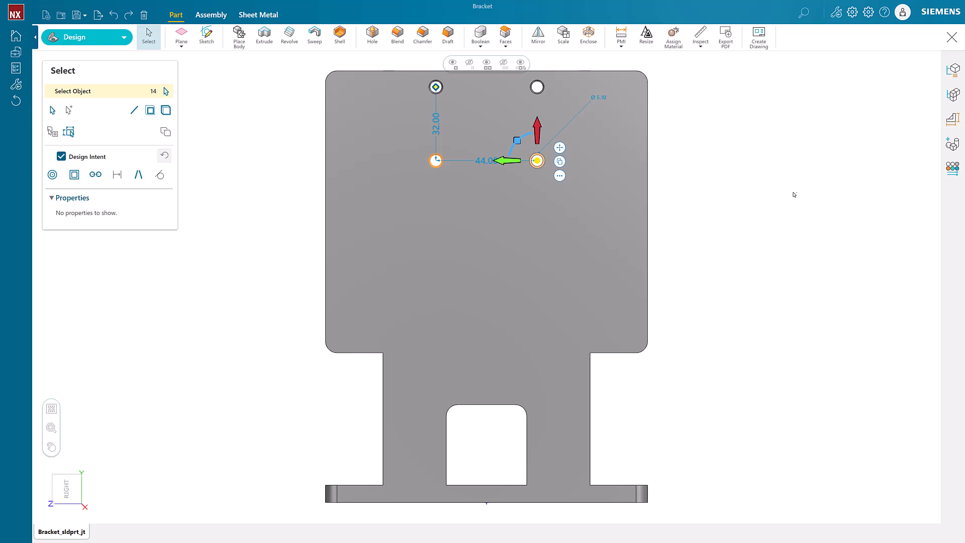
pyautogui.moveTo(537, 131); pyautogui.dragTo(540, 215)
pyautogui.write('-20.0')
pyautogui.press('Return')
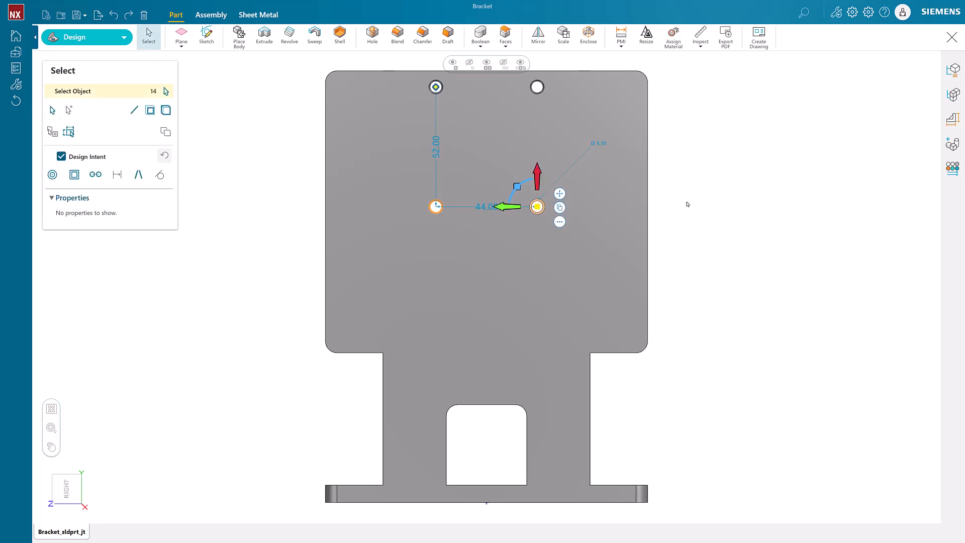
pyautogui.press('Escape')
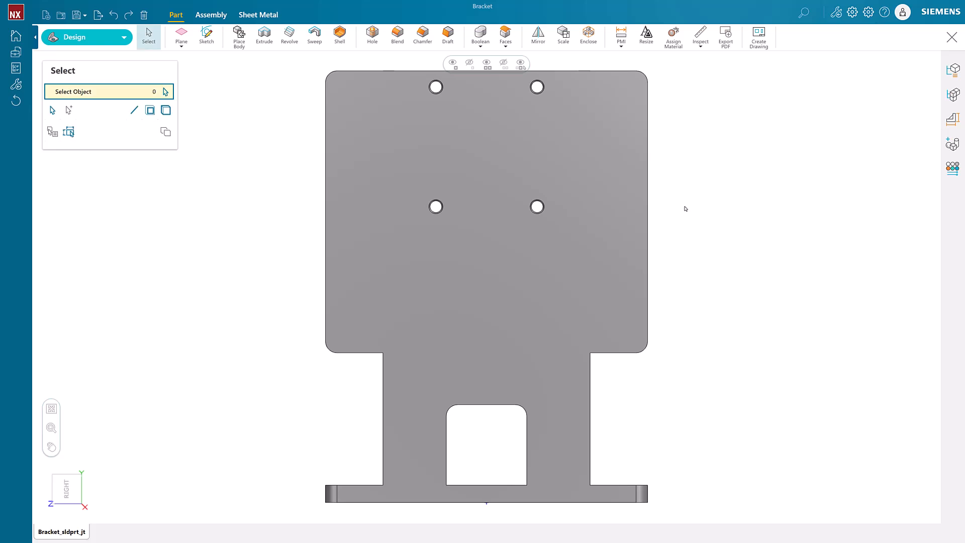
# Delete the two middle holes from the bracket's base plate
pyautogui.moveTo(683, 351); pyautogui.dragTo(675, 325, button='middle')
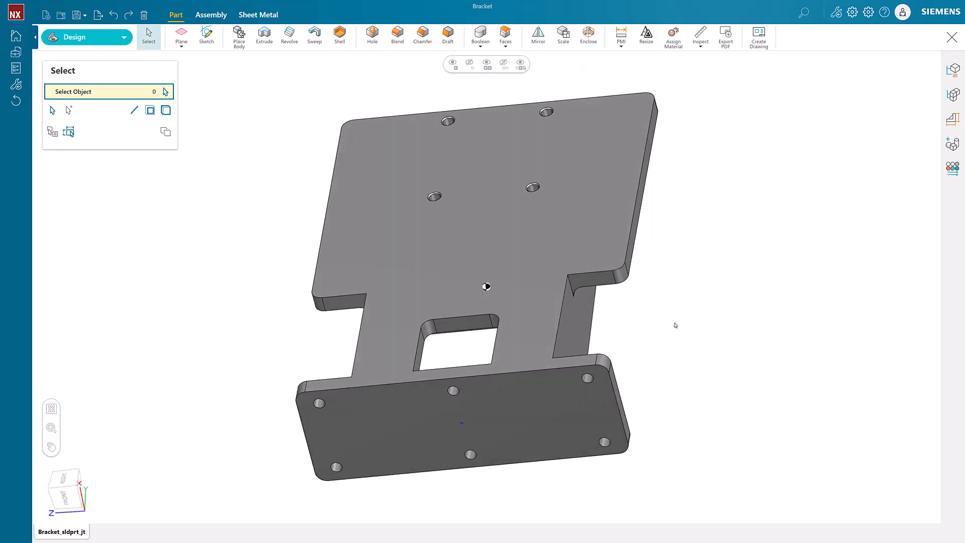
pyautogui.click(492, 403)
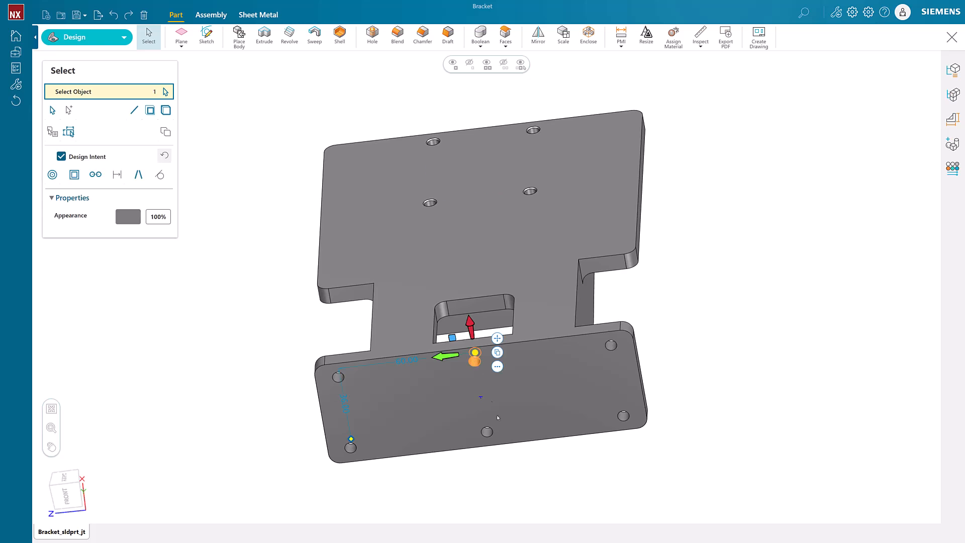
pyautogui.click(710, 409)
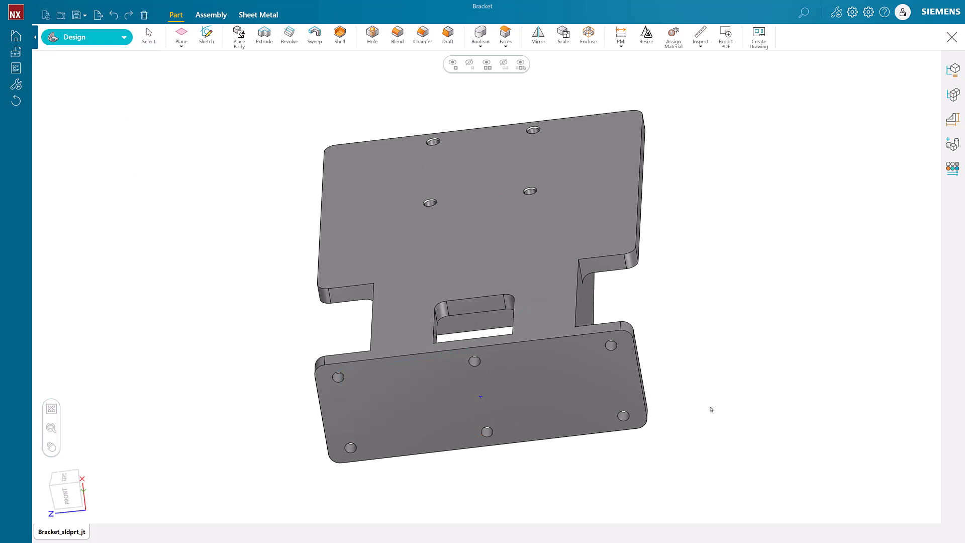
pyautogui.hotkey('ctrl', 'z')
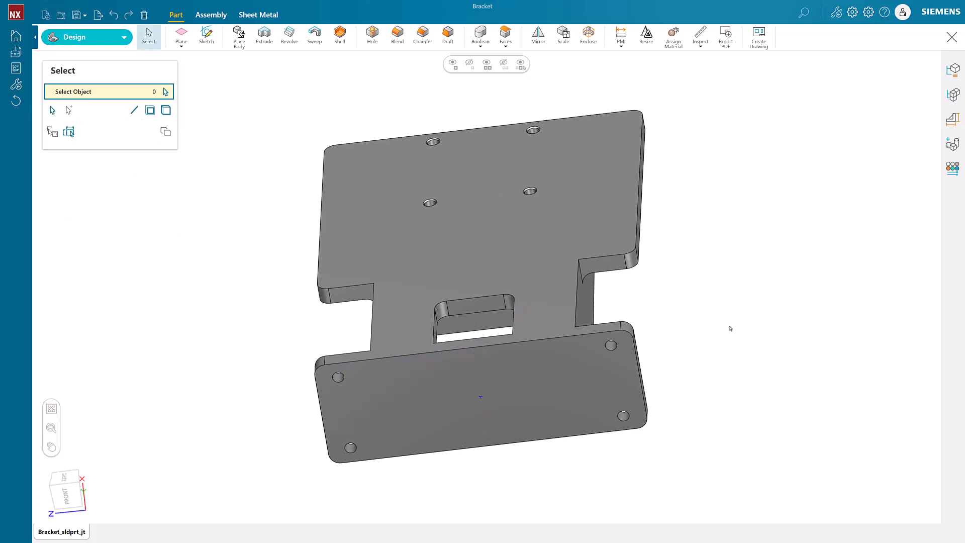
# Resize the four corner blends of the back plate to a 10 mm radius
pyautogui.moveTo(714, 278); pyautogui.dragTo(696, 316, button='middle')
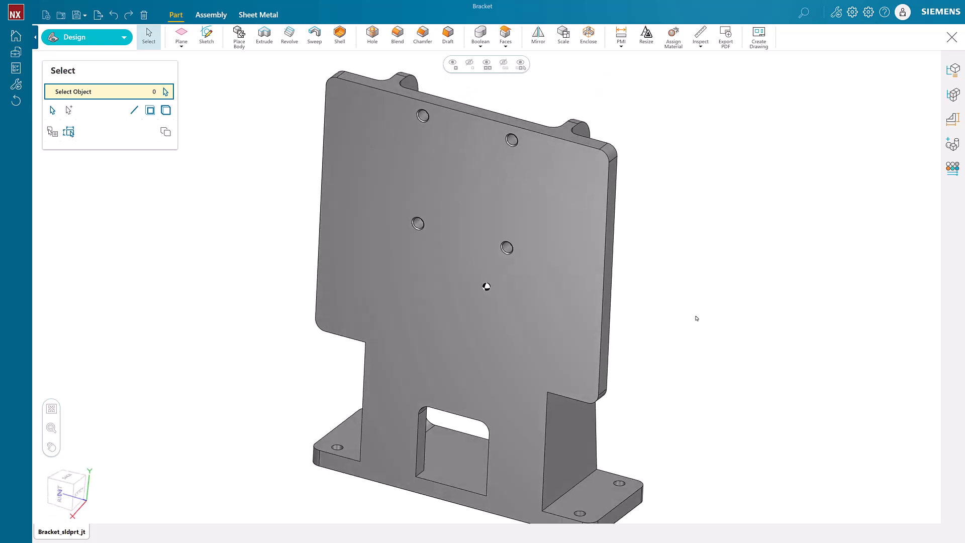
pyautogui.click(609, 152)
pyautogui.moveTo(626, 421)
pyautogui.mouseDown(button='middle')
pyautogui.moveTo(484, 224)
pyautogui.moveTo(620, 359)
pyautogui.moveTo(716, 357)
pyautogui.mouseUp(button='middle')
pyautogui.click(607, 320)
pyautogui.click(407, 377)
pyautogui.click(394, 121)
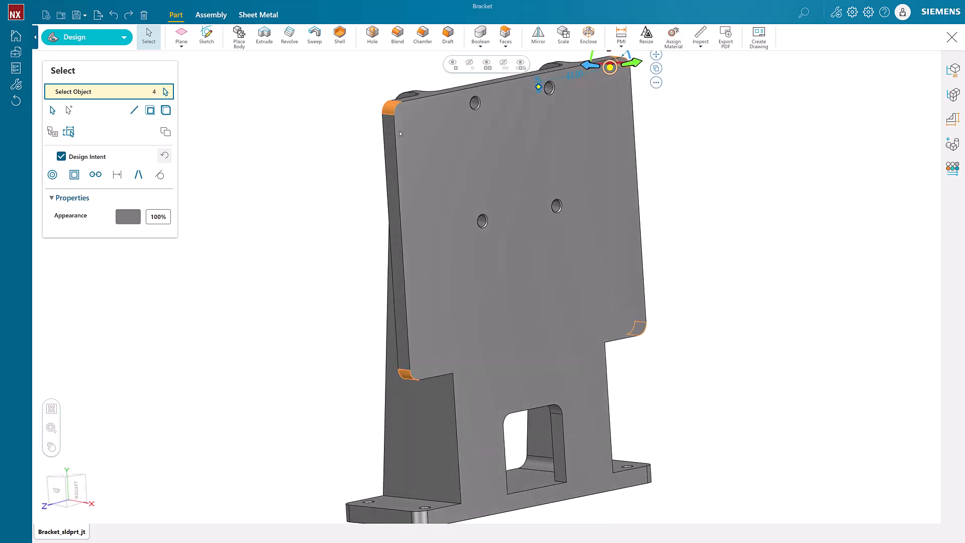
pyautogui.scroll(-2, 345, 279)
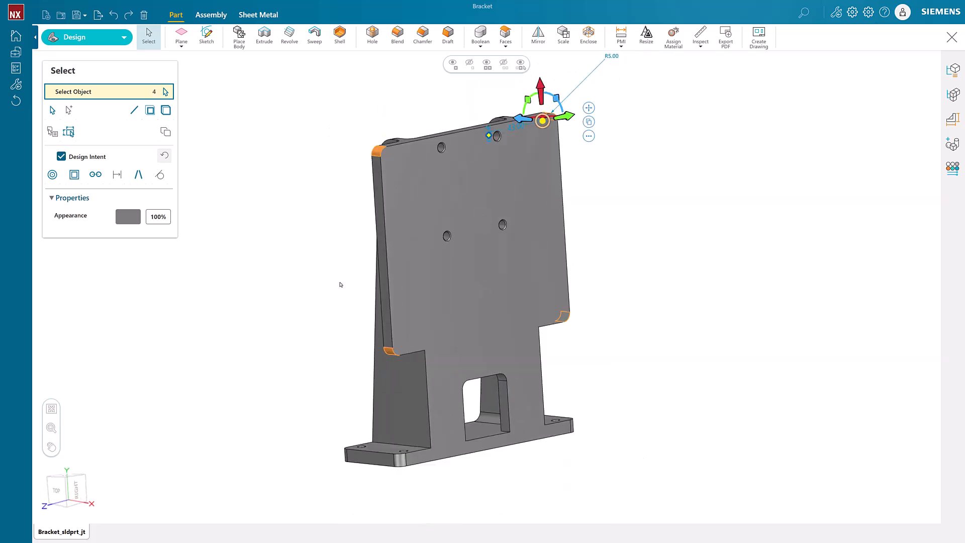
pyautogui.doubleClick(612, 57)
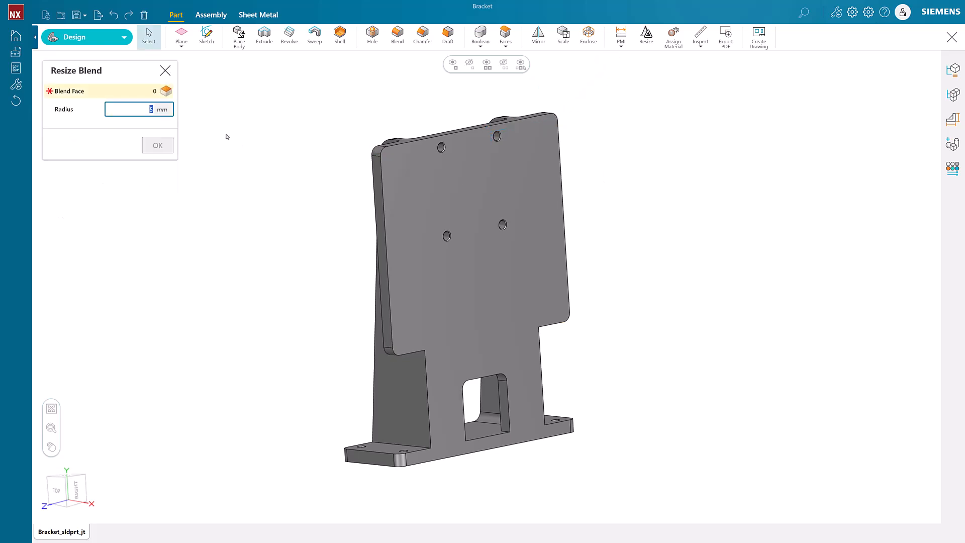
pyautogui.moveTo(136, 107); pyautogui.dragTo(170, 103)
pyautogui.write('10.0')
pyautogui.press('Return')
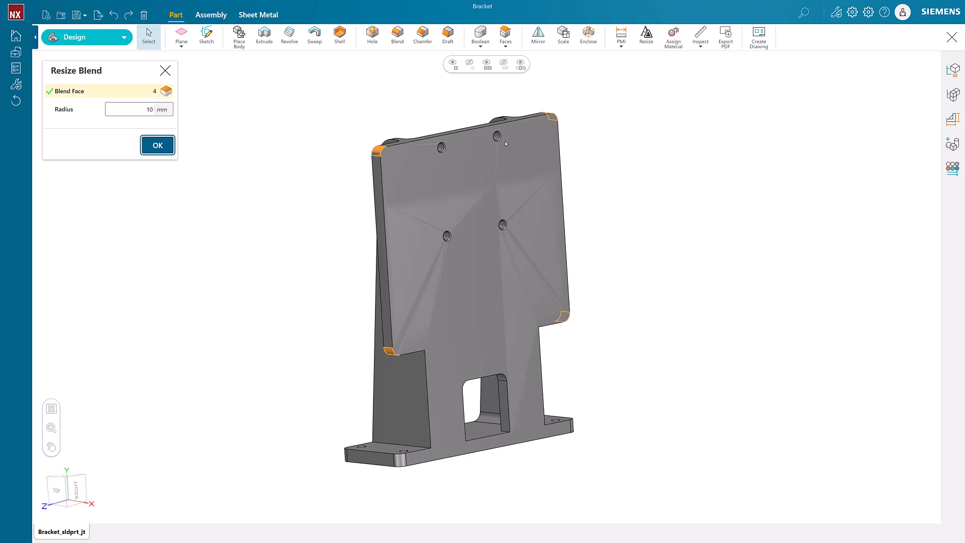
pyautogui.click(153, 146)
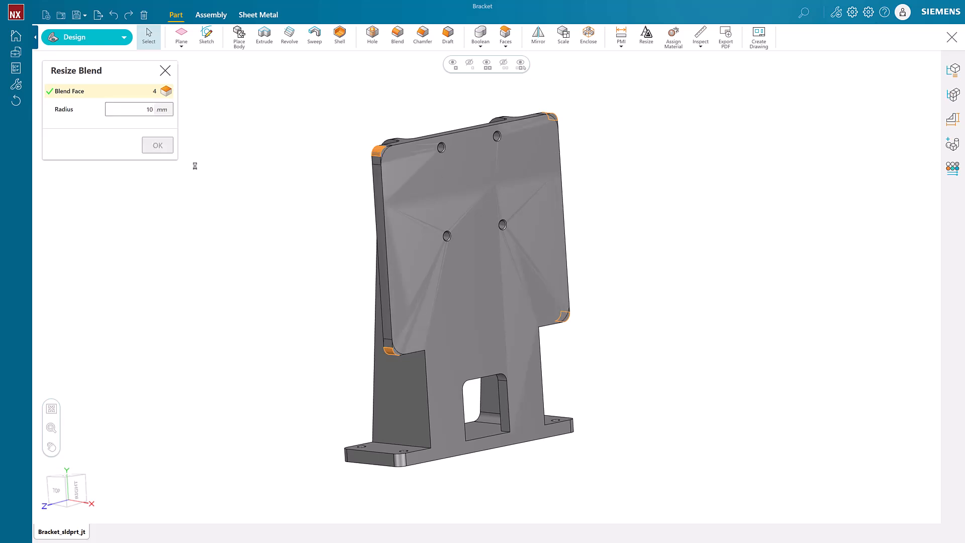
# Save the edited bracket as an NX part named Bracket Completed and select the new file in the project's file list
pyautogui.moveTo(698, 247); pyautogui.dragTo(295, 397, button='middle')
pyautogui.click(67, 483)
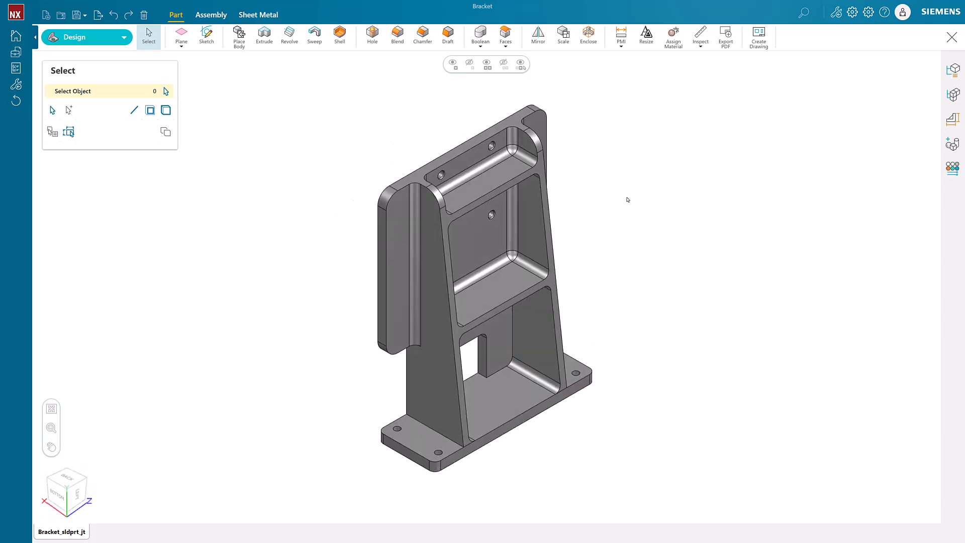
pyautogui.click(77, 16)
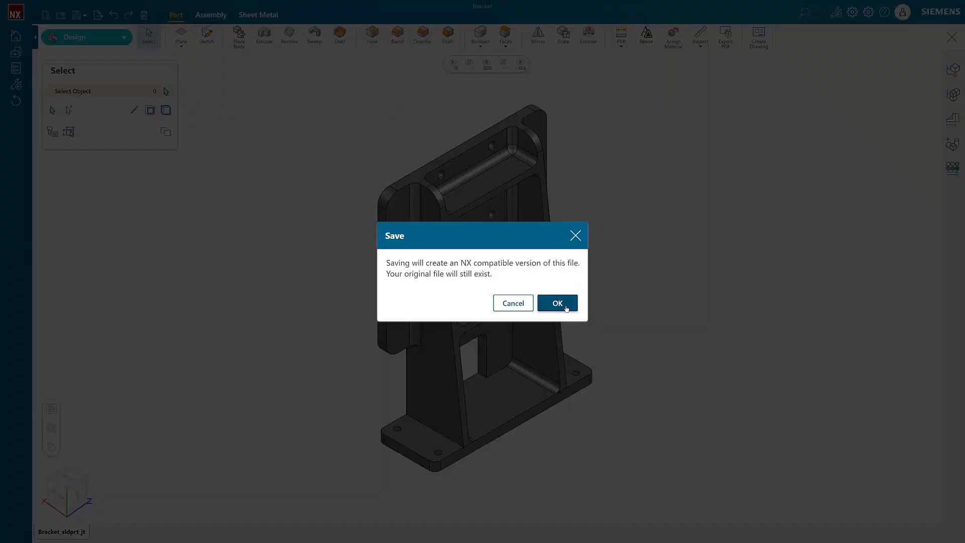
pyautogui.click(566, 308)
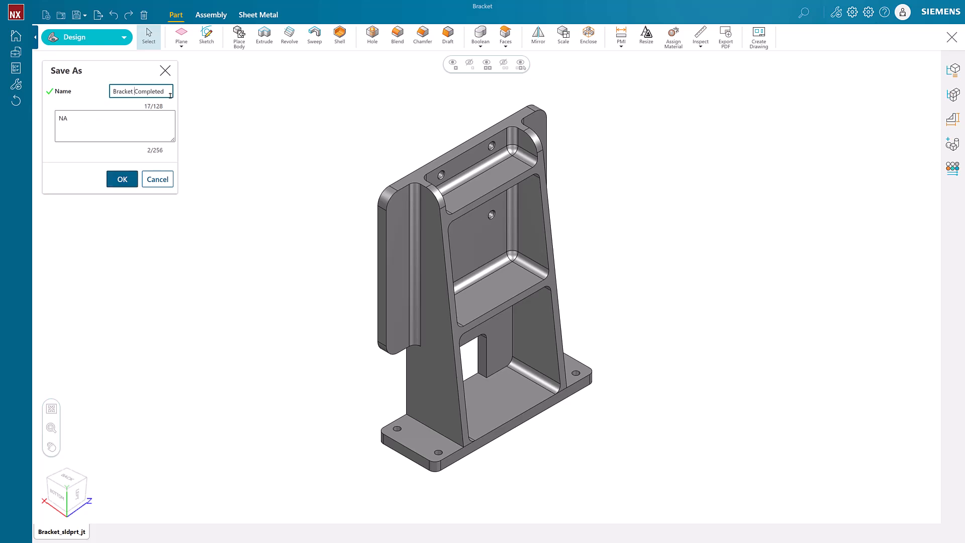
pyautogui.click(123, 179)
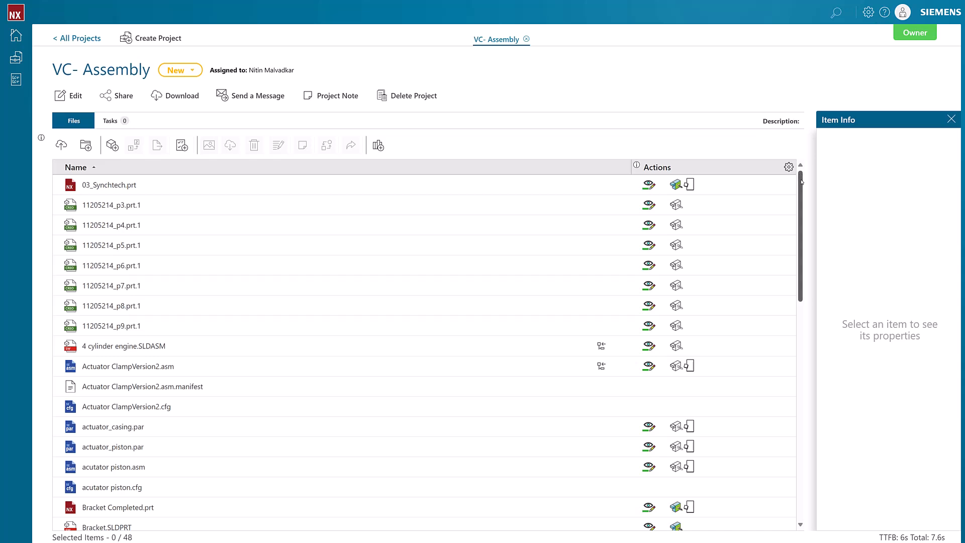
pyautogui.moveTo(800, 181); pyautogui.dragTo(807, 247)
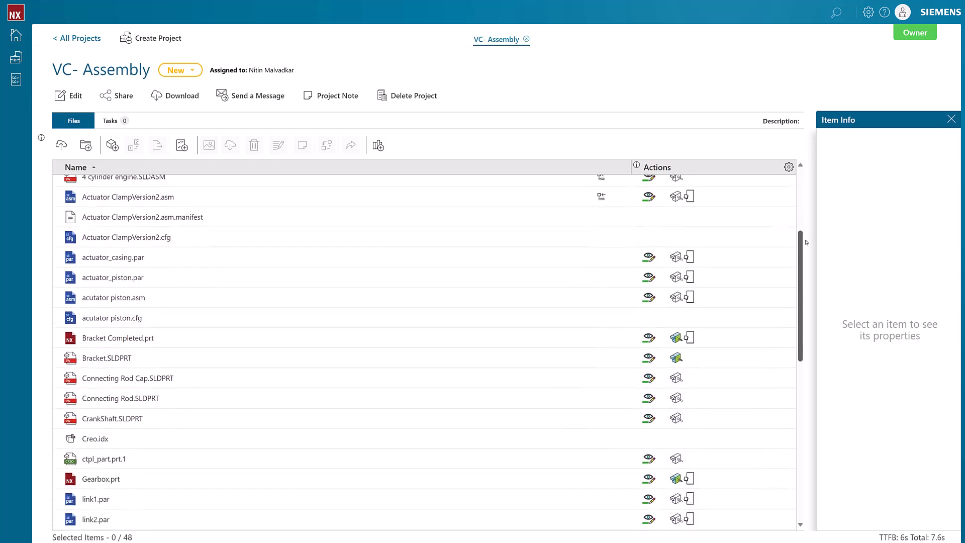
pyautogui.click(250, 332)
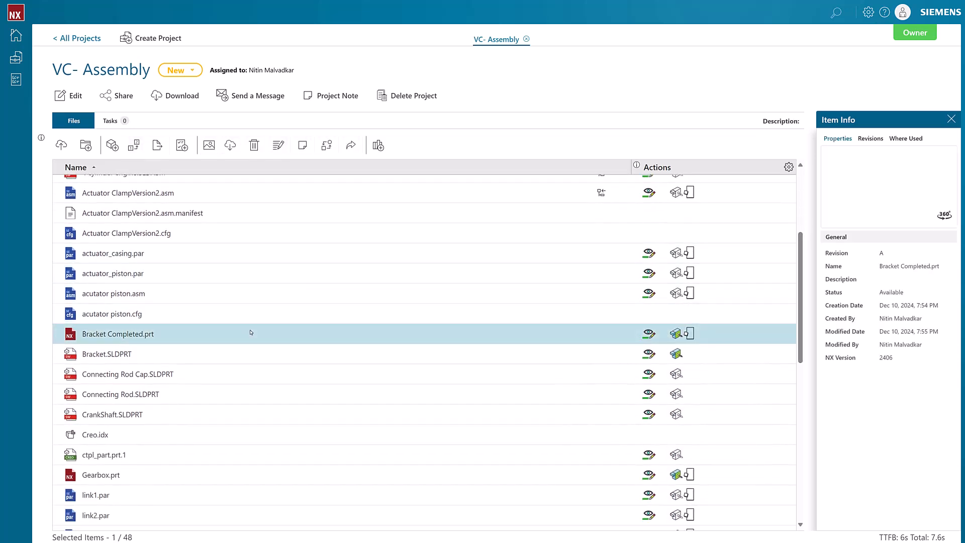